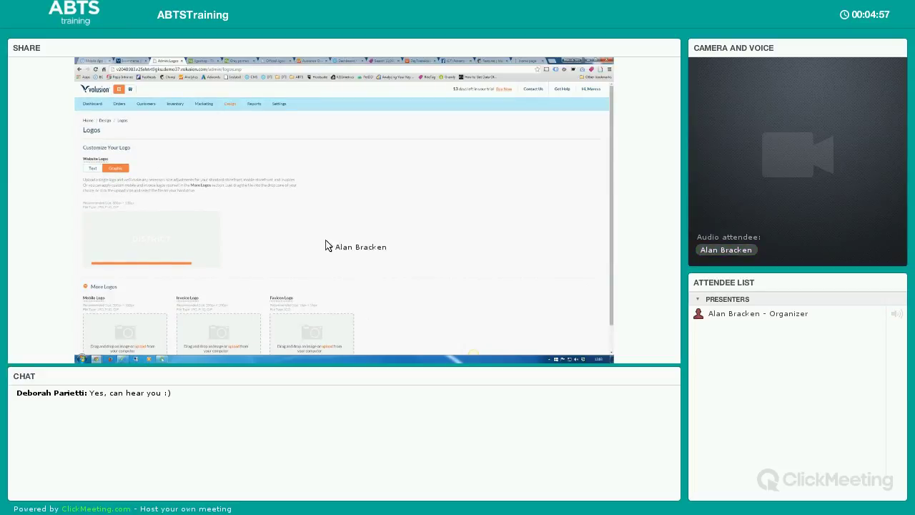
Open the PlaceOrder.asp article from the store's site content and highlight its body text for review.
click(231, 106)
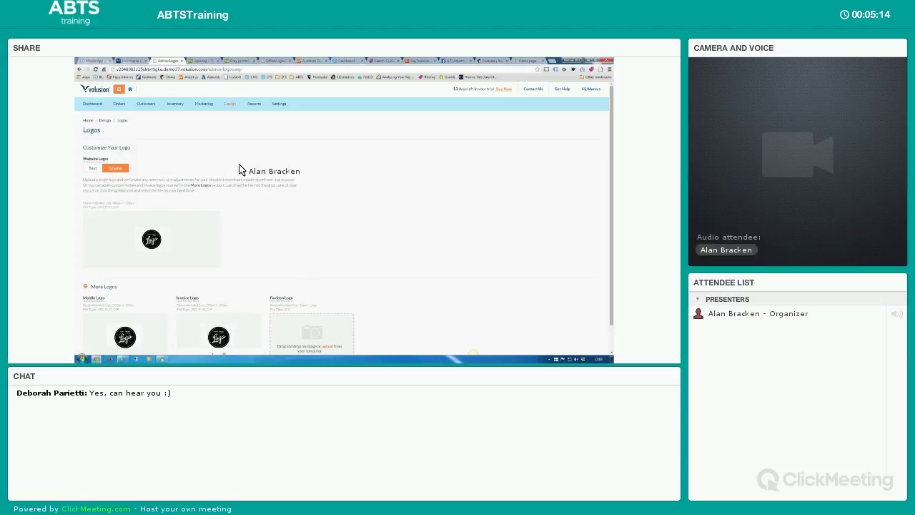
mouse_move(230, 104)
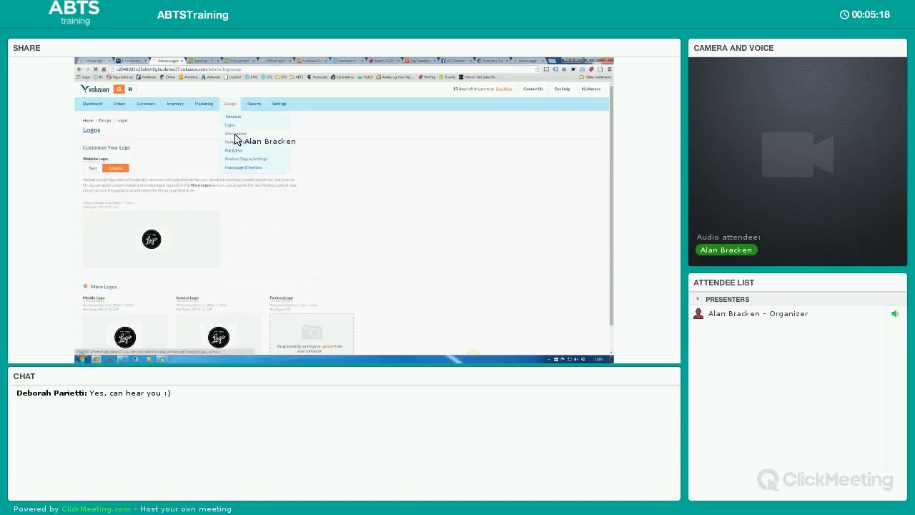
click(234, 134)
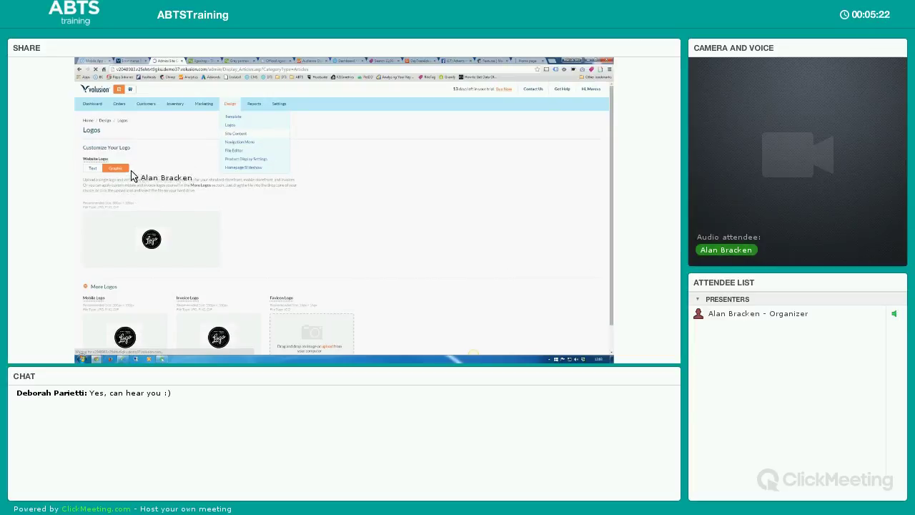
scroll(118, 207, down, 1)
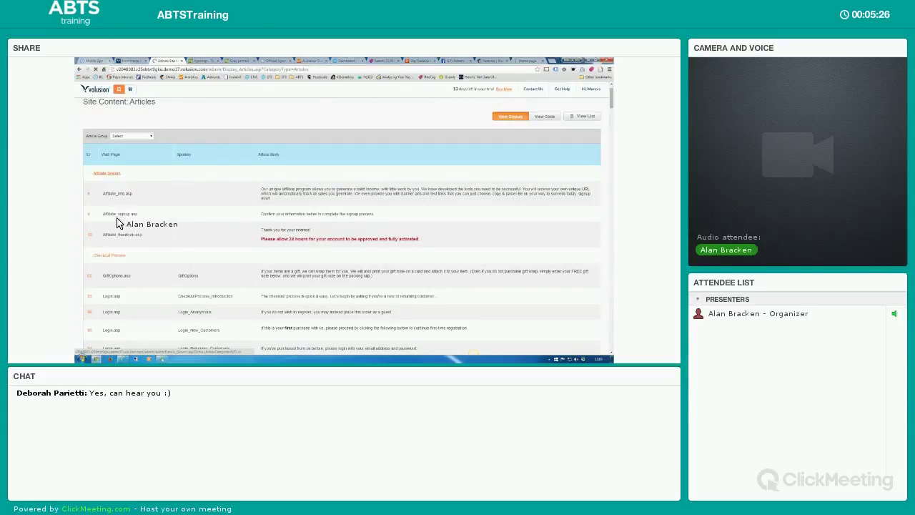
scroll(120, 228, down, 4)
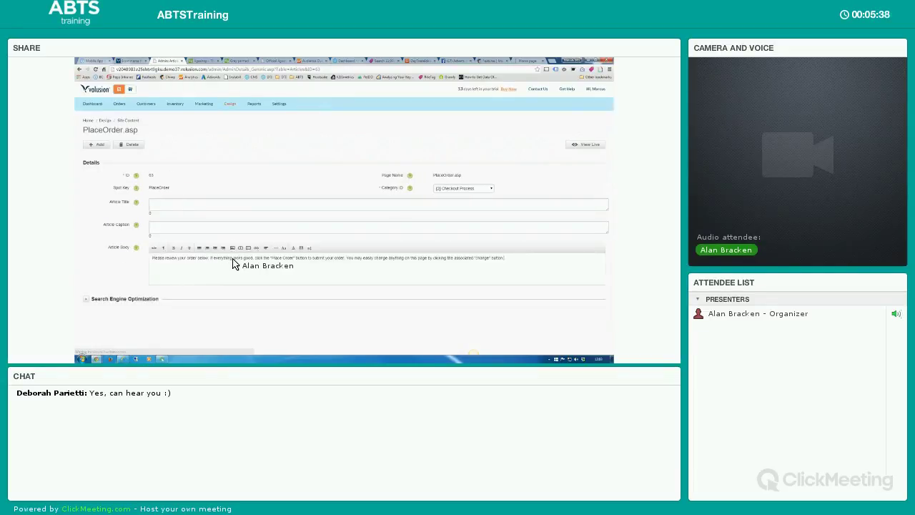
triple_click(247, 259)
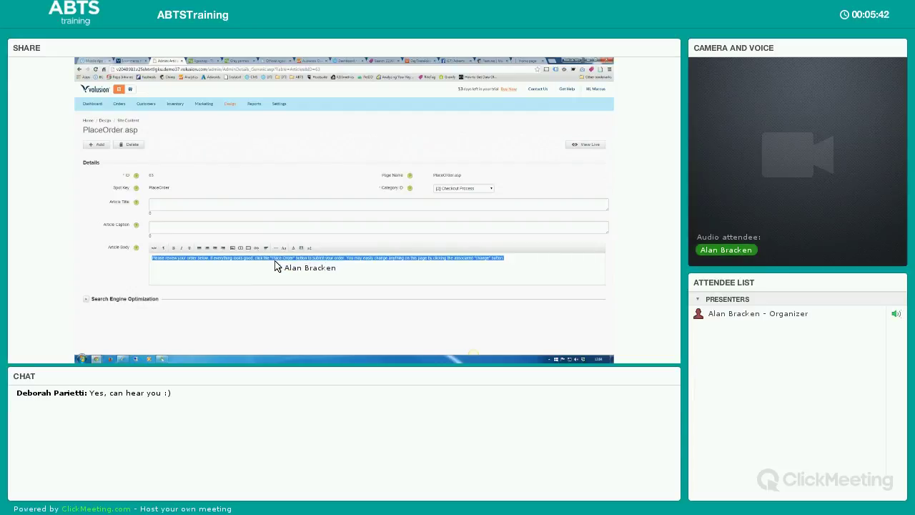
click(274, 264)
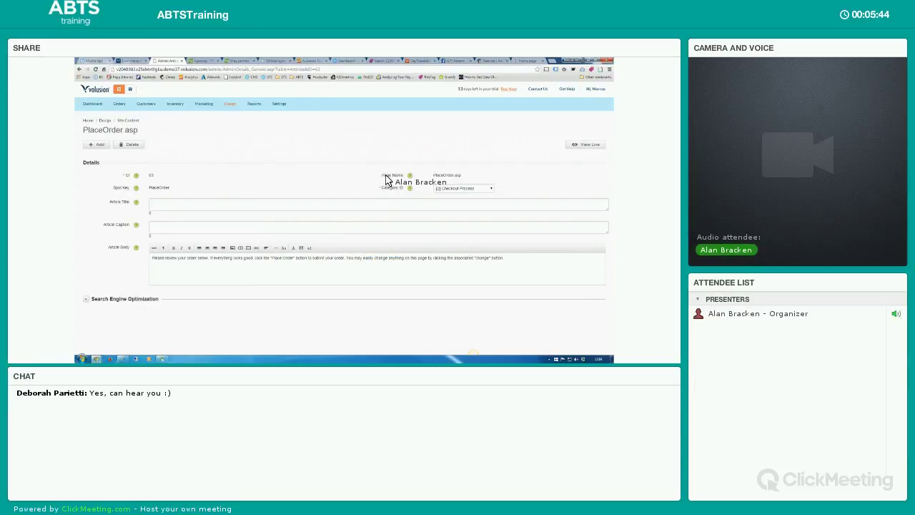
Open the article's live view in a new browser tab, check the storefront and return to the article editor.
right_click(576, 150)
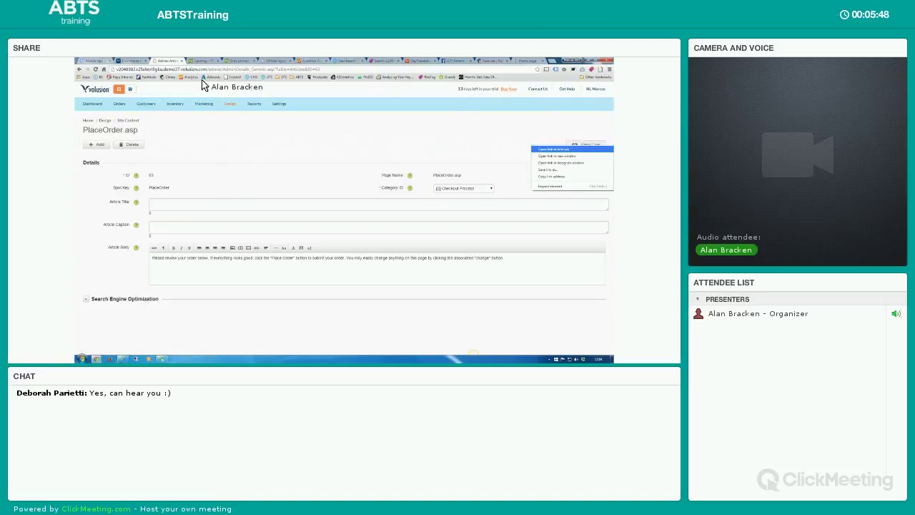
key(ctrl+Tab)
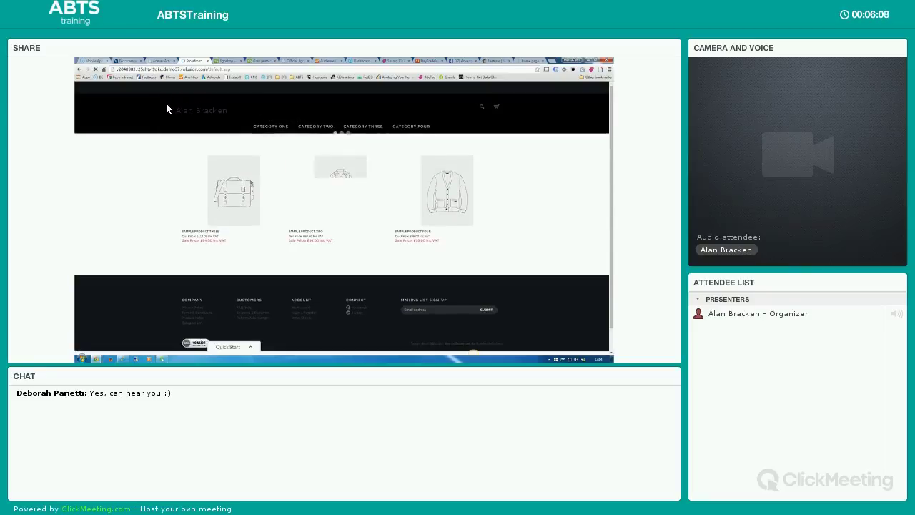
key(ctrl+shift+Tab)
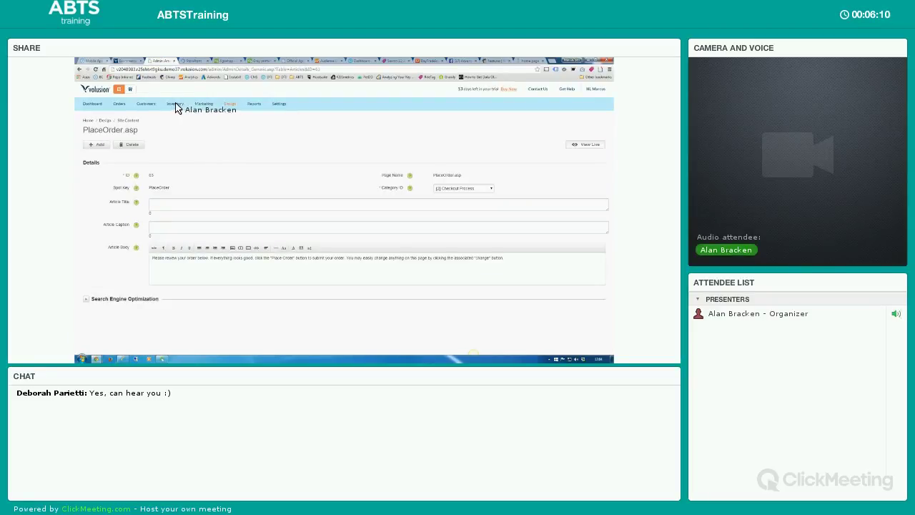
Go to the inventory's product list and start adding a new product.
mouse_move(119, 105)
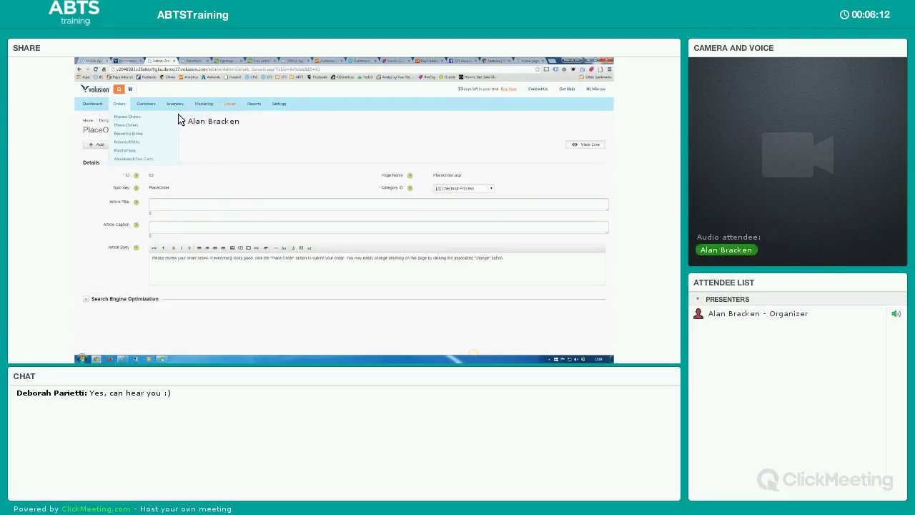
mouse_move(175, 105)
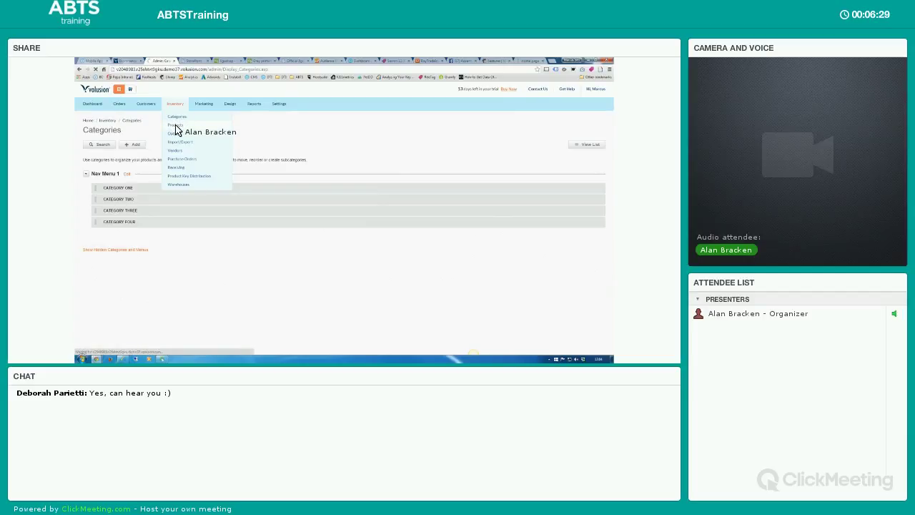
click(174, 127)
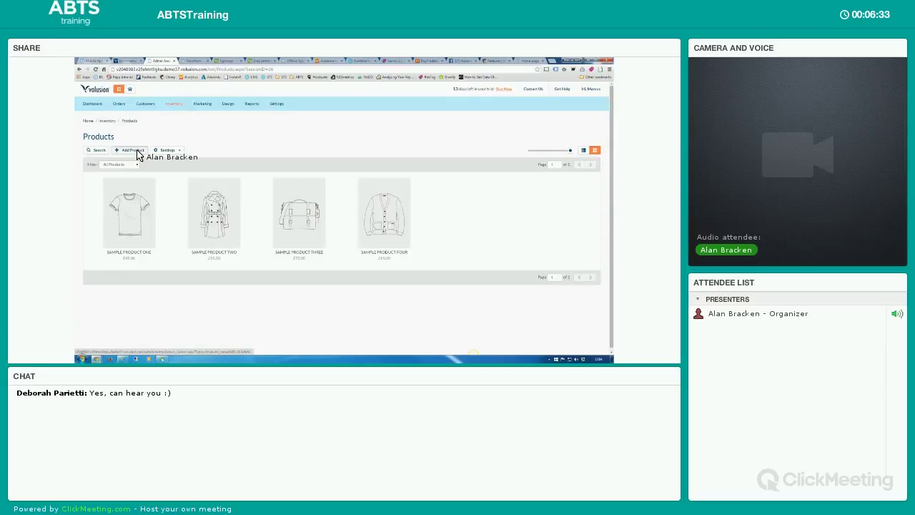
click(138, 152)
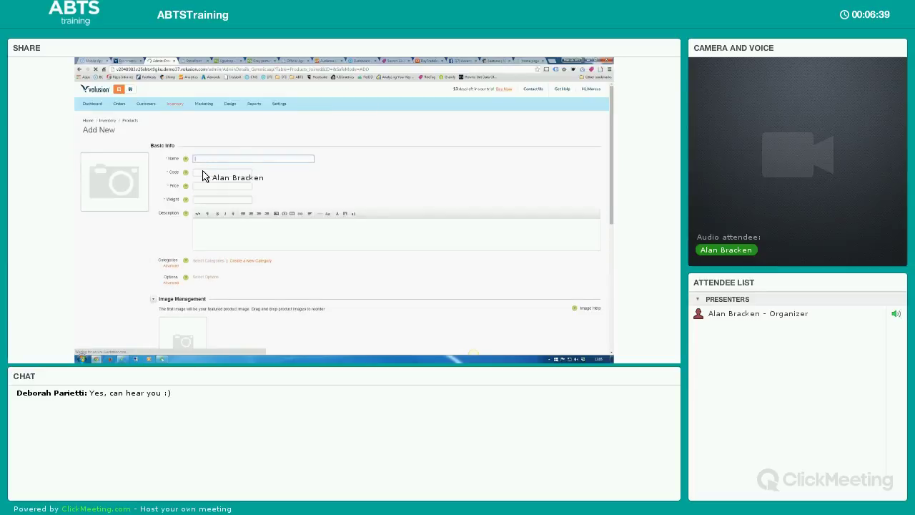
Go through the new product's code, price and weight fields and assign the product to CATEGORY ONE.
click(202, 174)
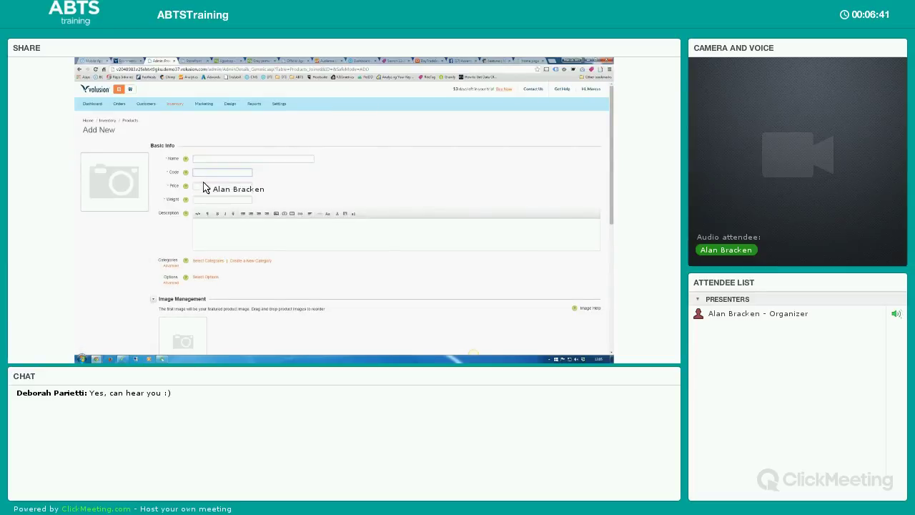
click(203, 187)
click(204, 199)
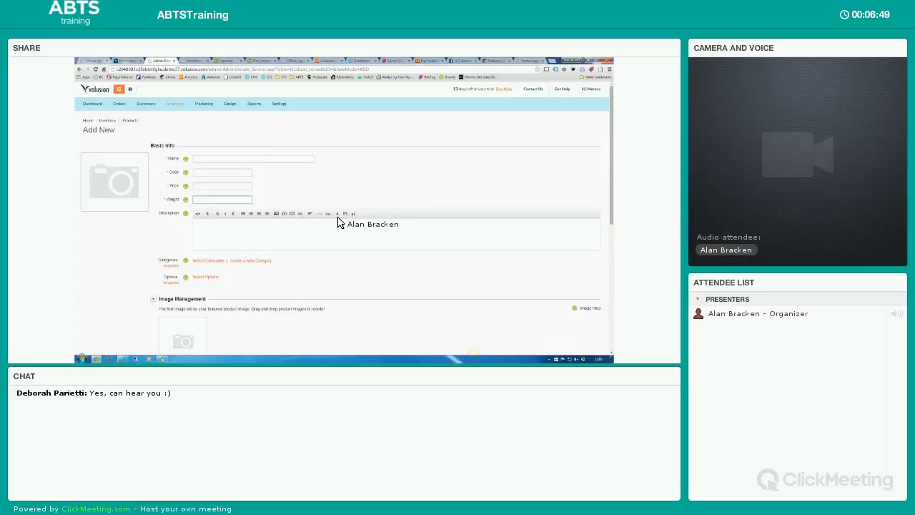
click(292, 211)
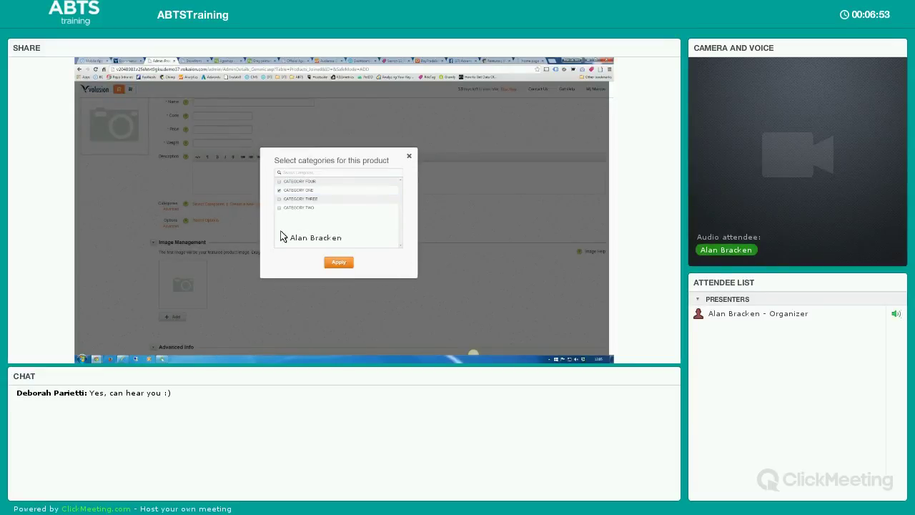
click(338, 262)
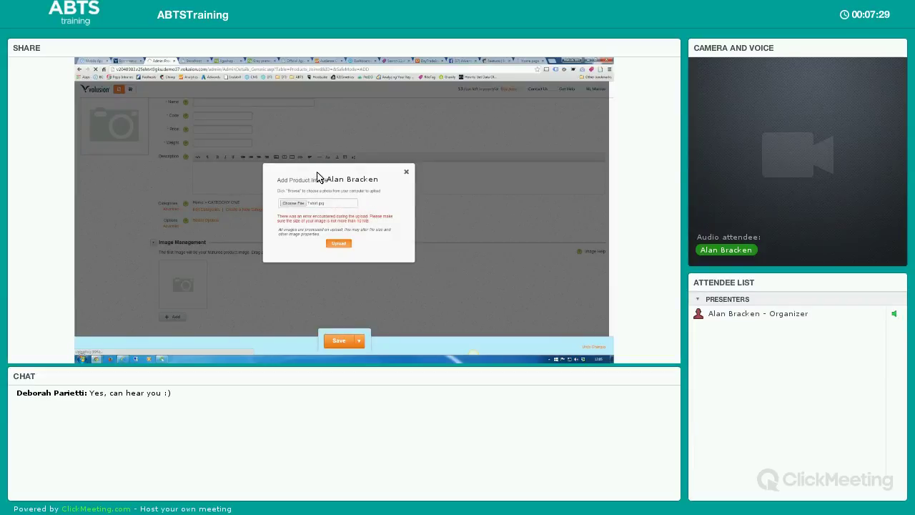
Examine the new product's search engine optimization fields, from product URL and photo alt text to meta title, description and keywords.
scroll(317, 172, down, 5)
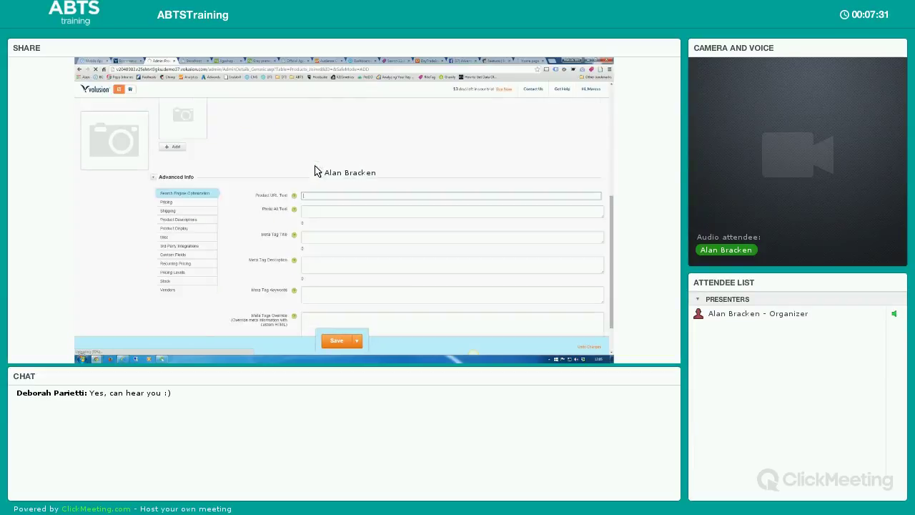
scroll(317, 151, down, 1)
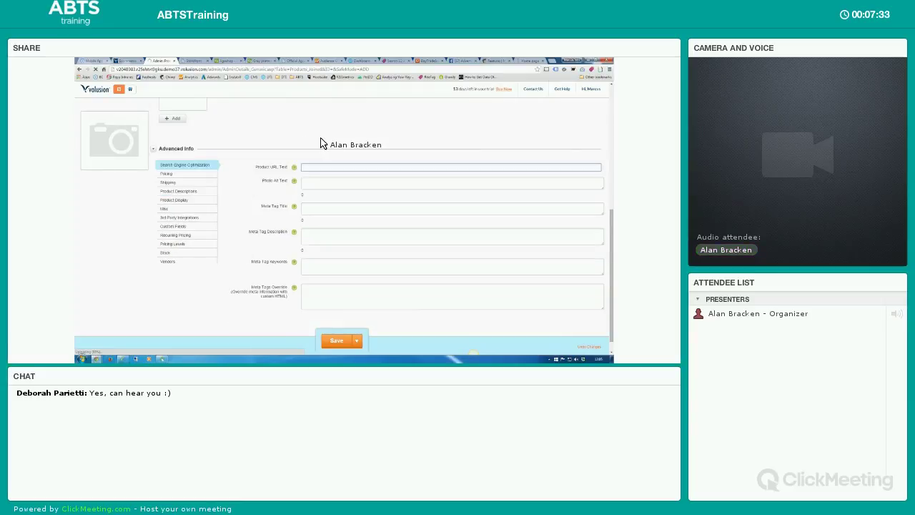
click(273, 180)
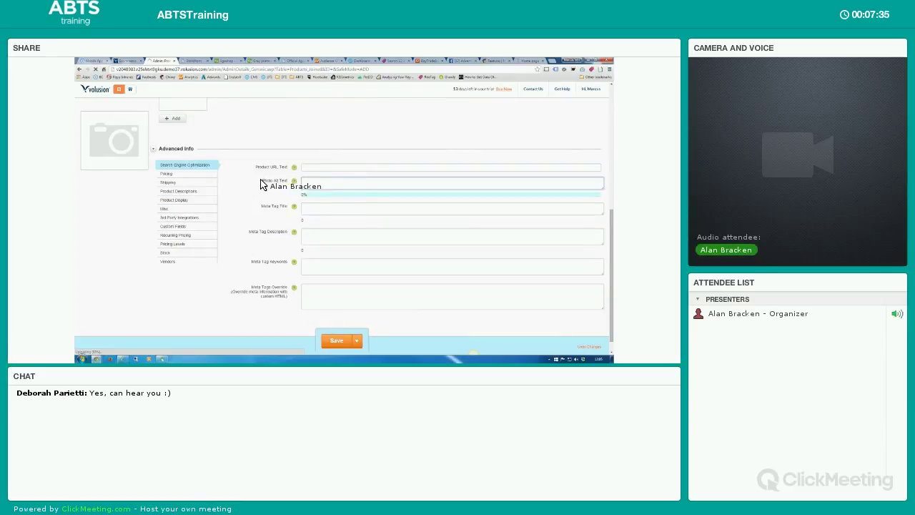
click(302, 170)
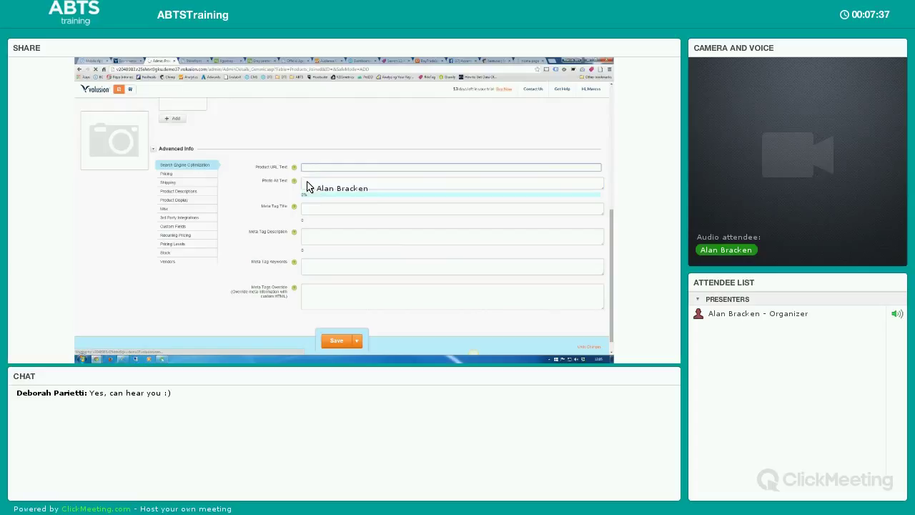
click(308, 184)
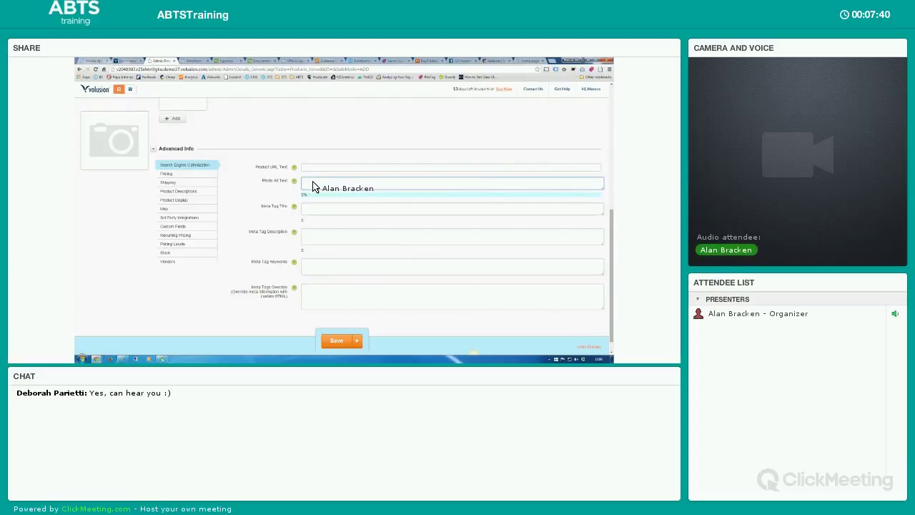
click(319, 208)
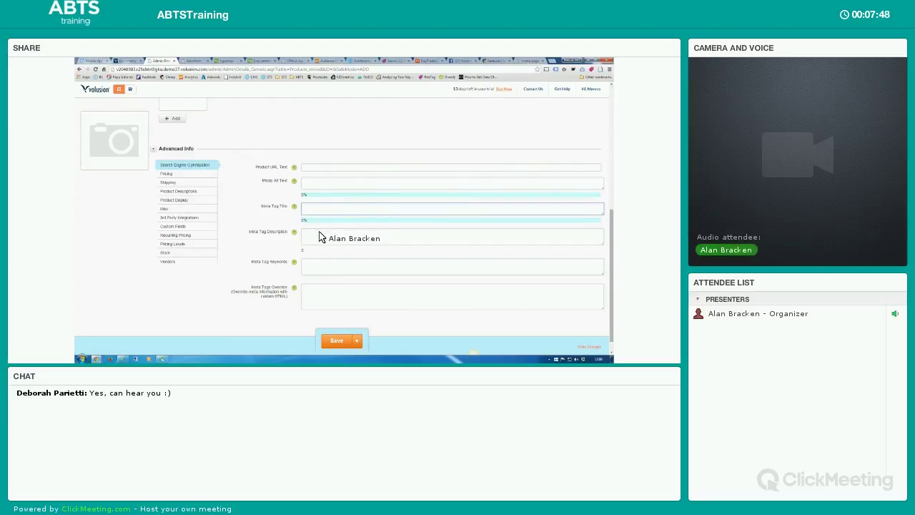
click(321, 241)
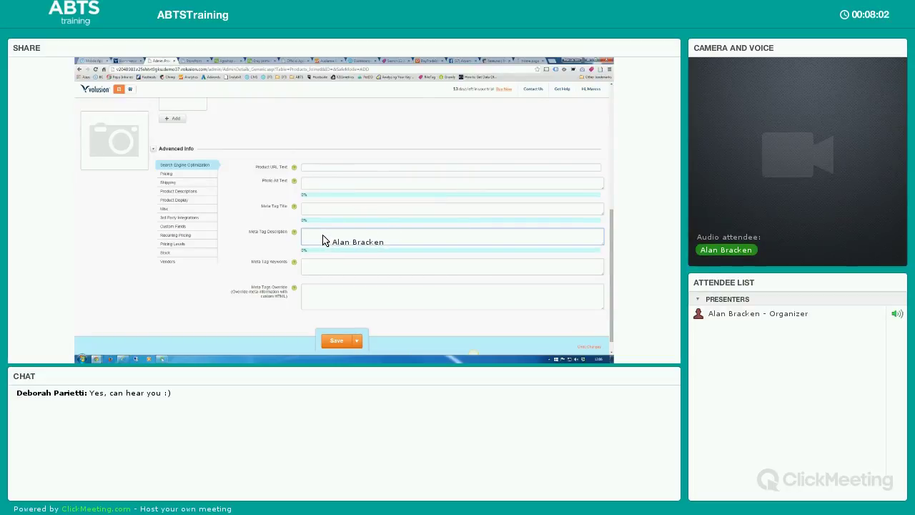
click(321, 268)
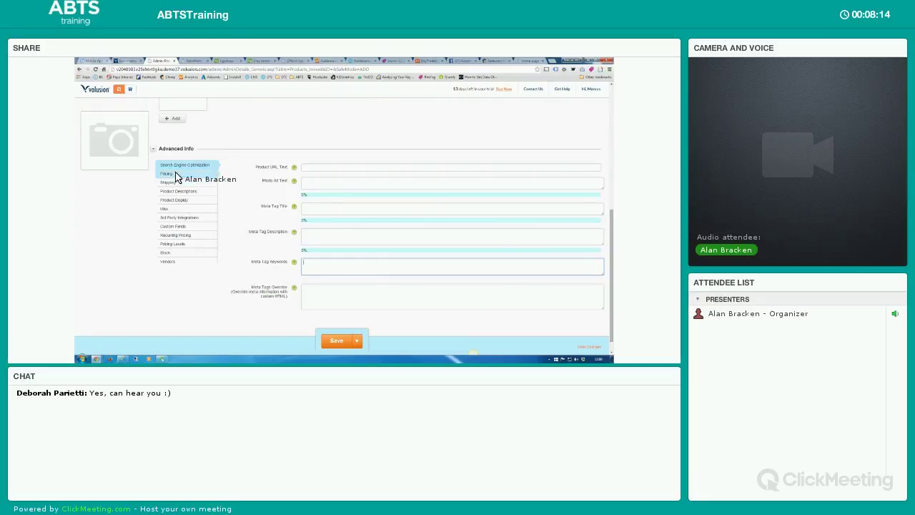
click(240, 257)
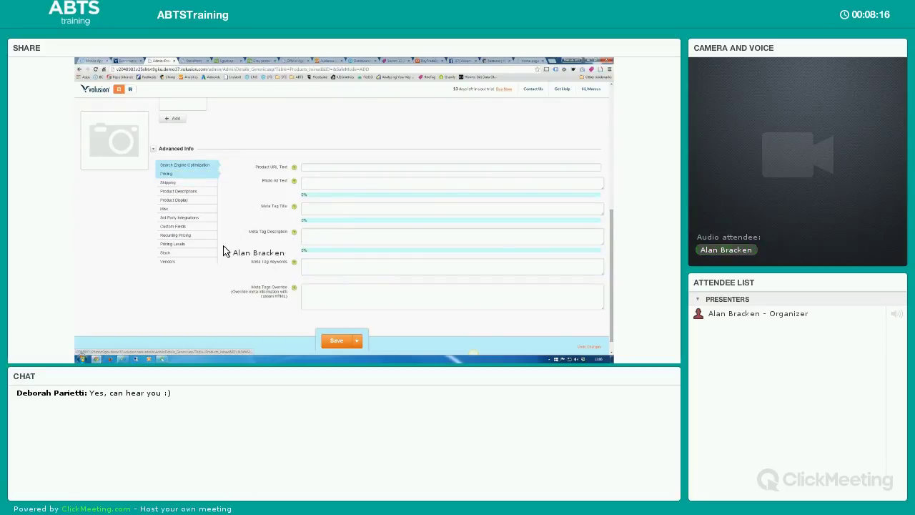
Review the new product's advanced pricing and shipping settings.
click(195, 221)
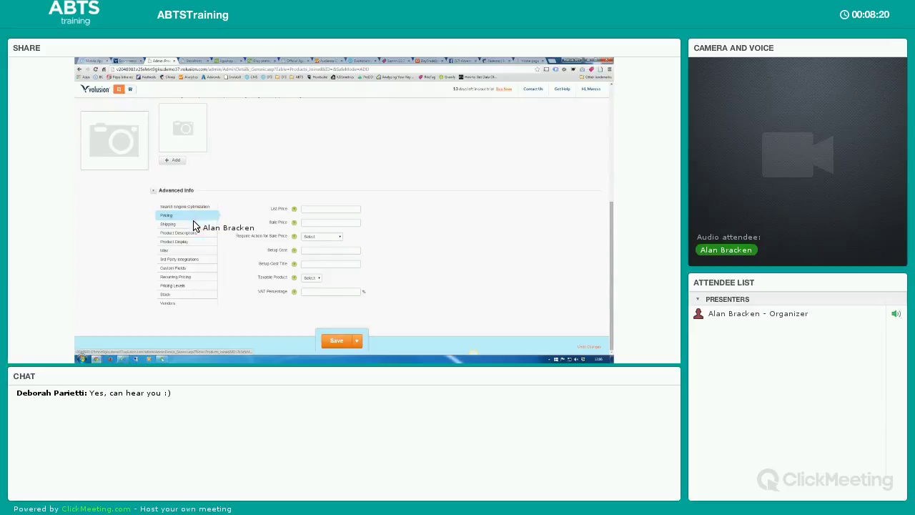
click(184, 224)
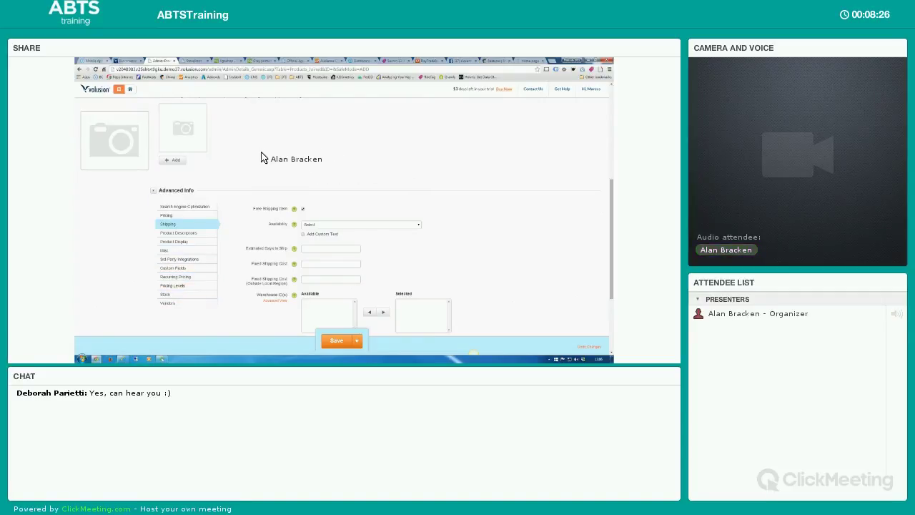
scroll(185, 140, up, 5)
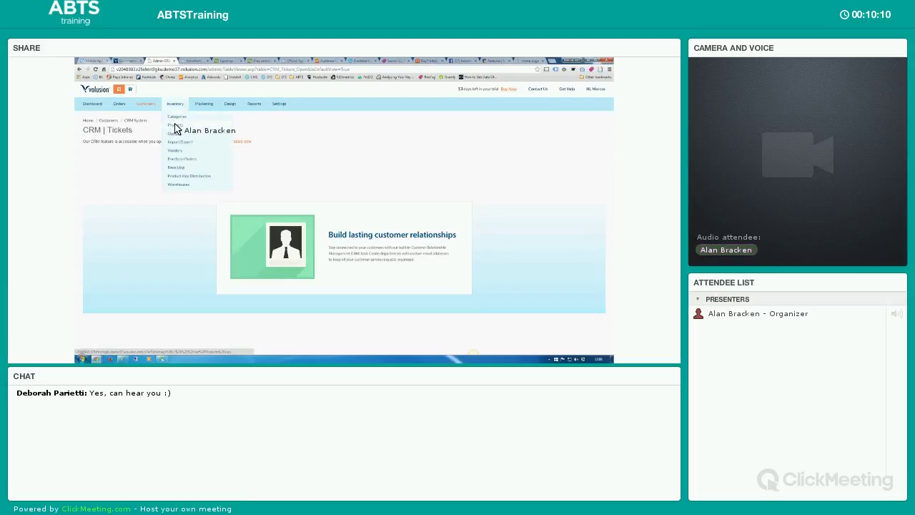
Look at the Volusion ecommerce hosting plans and pricing, and return to the CRM tickets page.
mouse_move(205, 107)
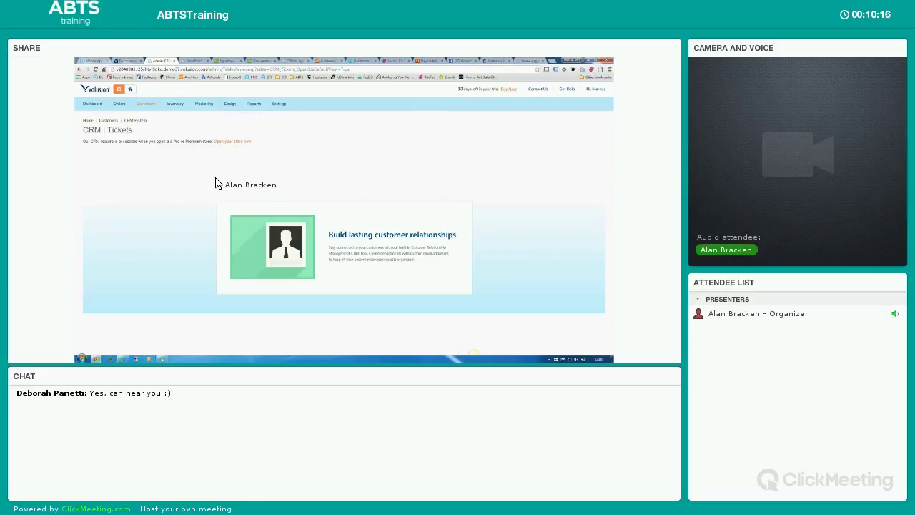
key(ctrl+shift+Tab)
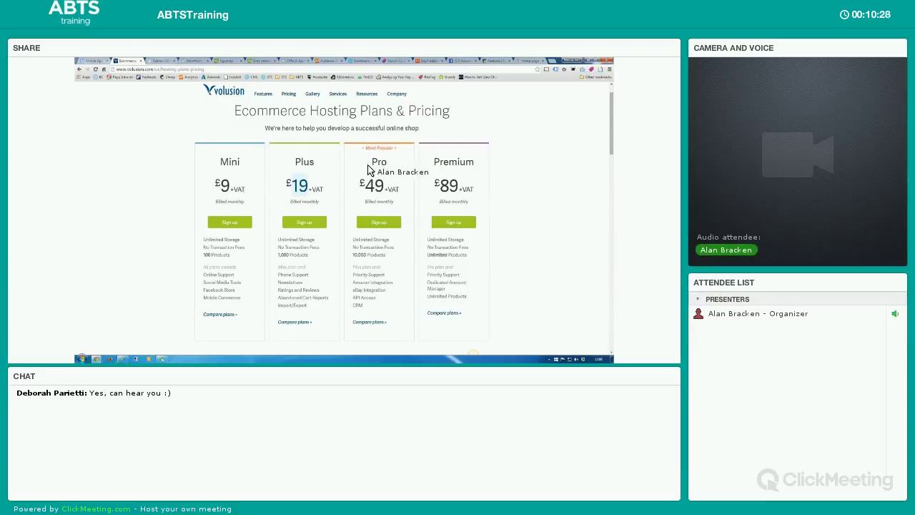
key(ctrl+Tab)
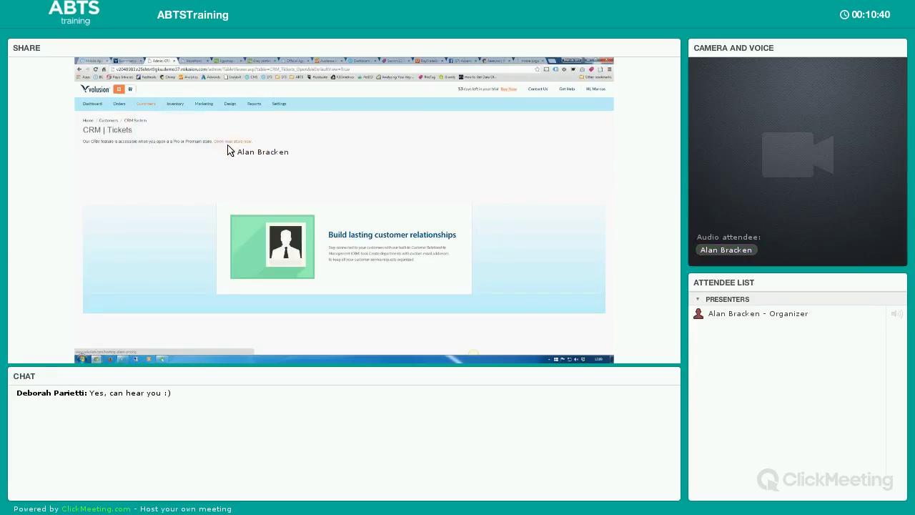
Select the title of the Simple Black T-Shirts product in the Jigoshop demo store's product editor.
mouse_move(158, 112)
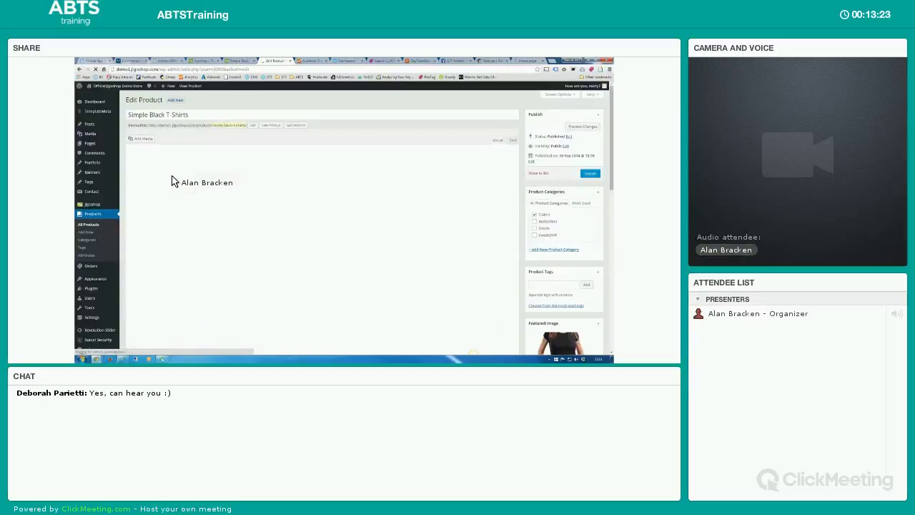
key(ctrl+a)
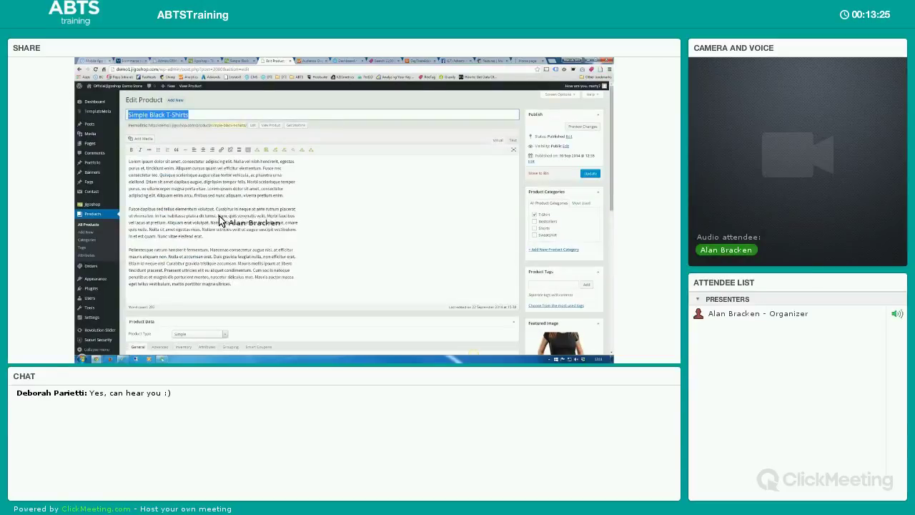
Review the Simple Black T-Shirts product's description, general product data such as SKU and pricing, and its excerpt.
click(172, 209)
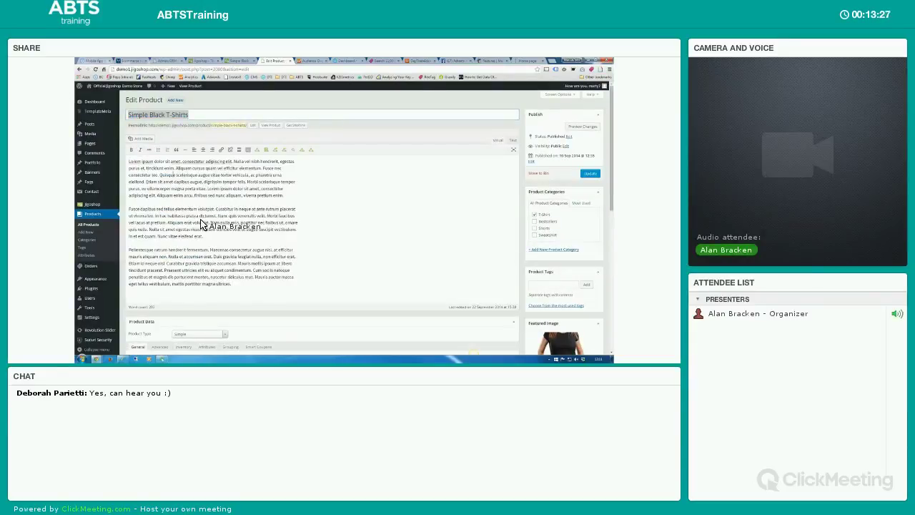
scroll(264, 243, down, 5)
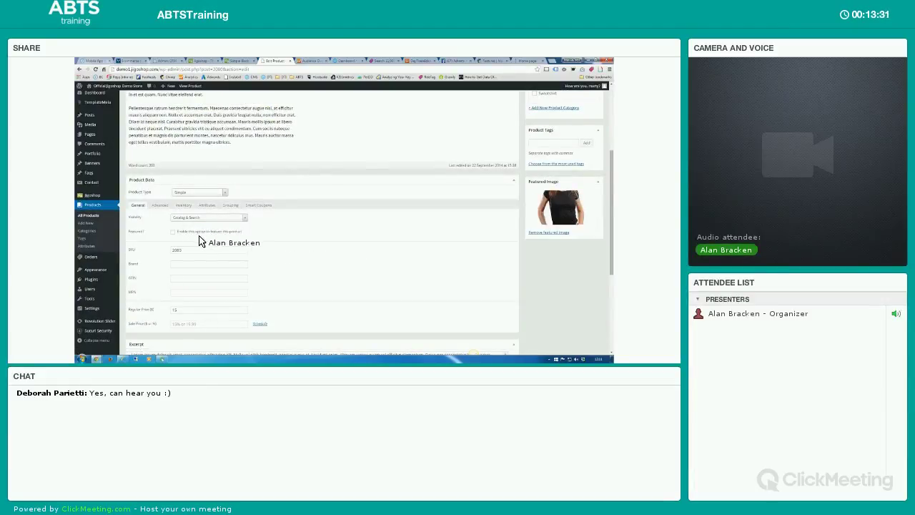
scroll(199, 242, down, 1)
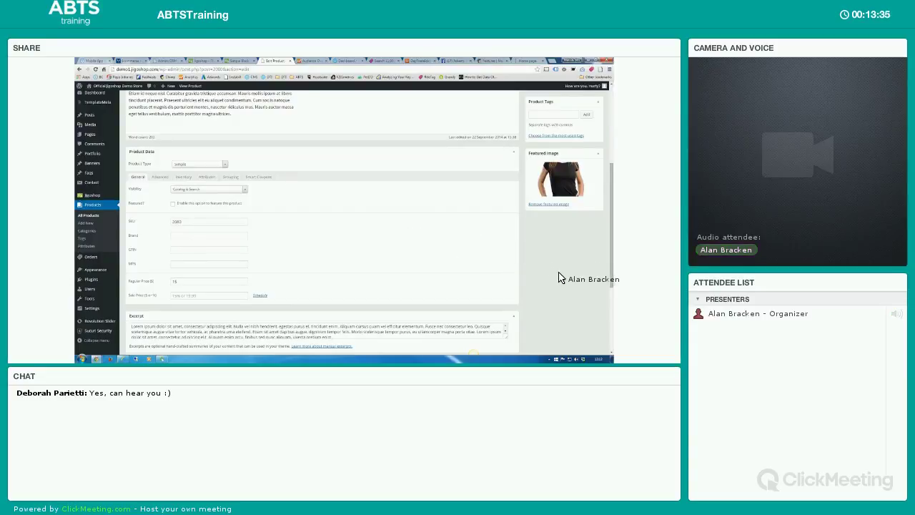
scroll(486, 232, down, 2)
scroll(327, 176, up, 5)
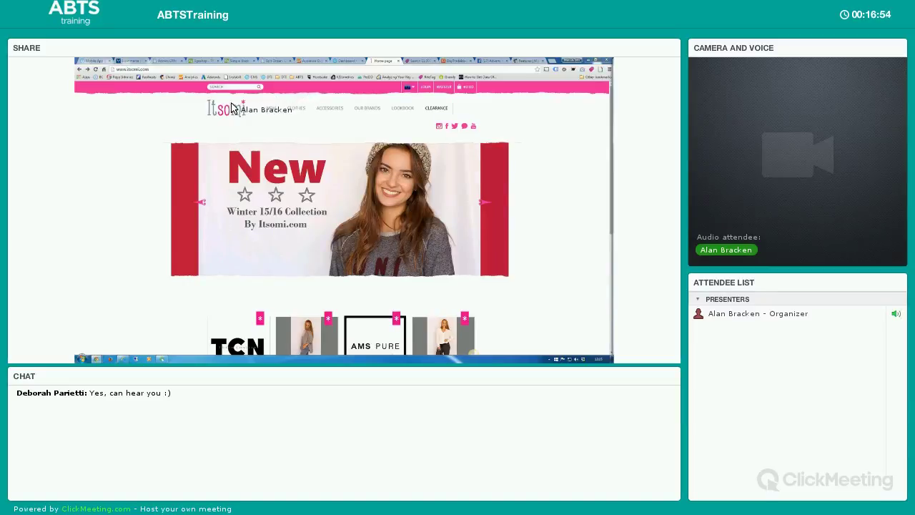
Switch to the Google Analytics audience overview, check the visitor metrics, and open the Real-Time overview report.
key(ctrl+shift+Tab)
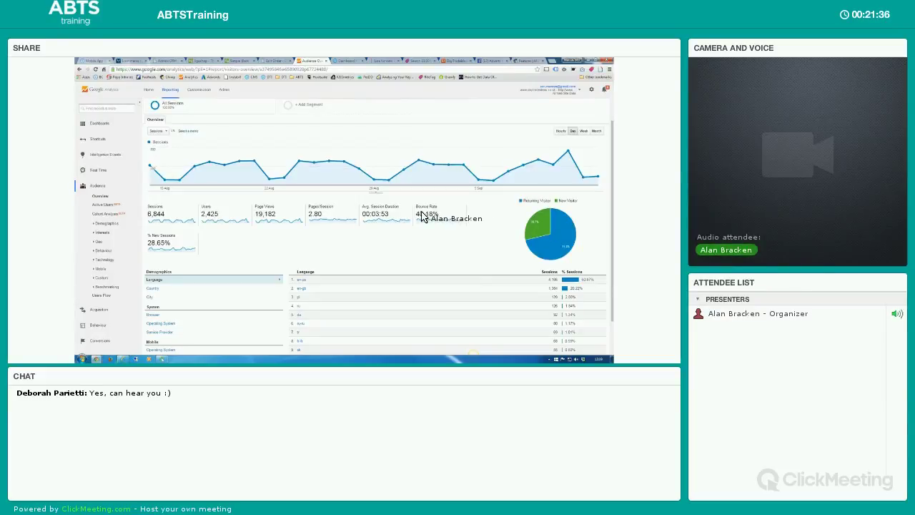
mouse_move(541, 226)
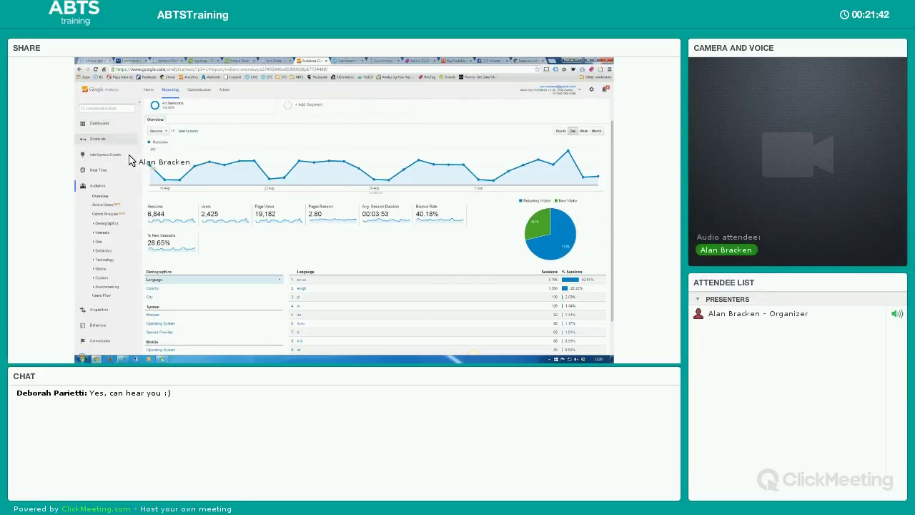
click(100, 171)
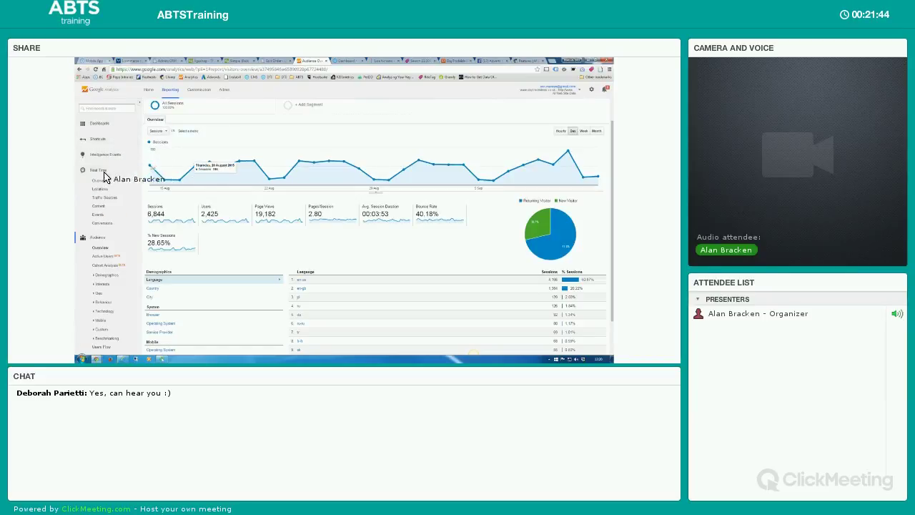
click(99, 182)
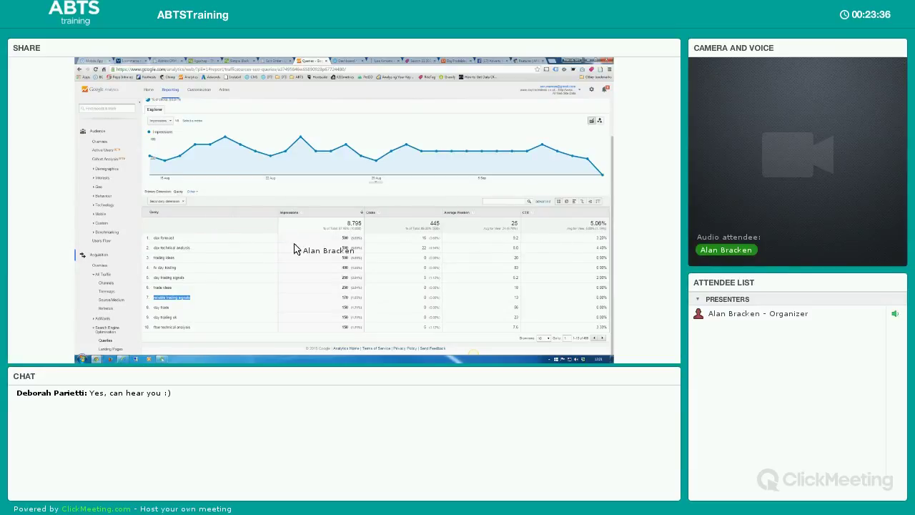
Examine the click-through figures in the search queries report, and expand the Site Content reports under Behaviour.
triple_click(173, 241)
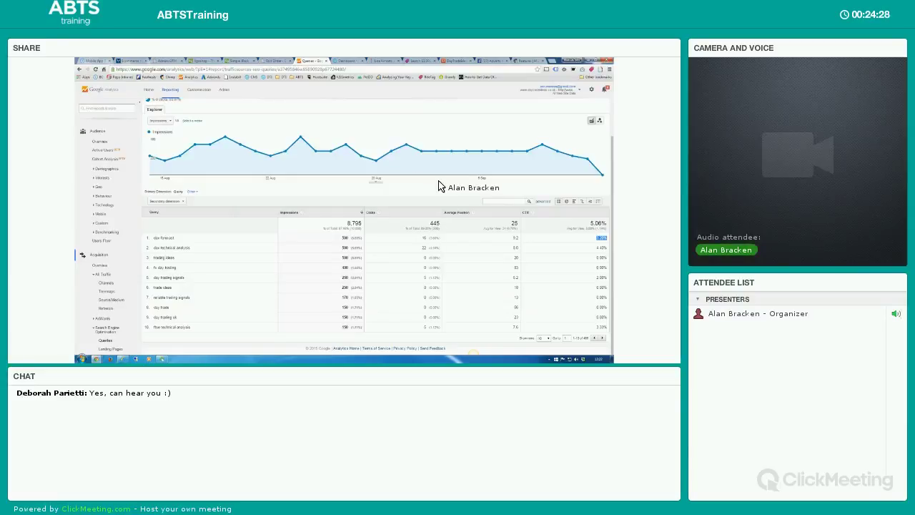
scroll(131, 211, down, 2)
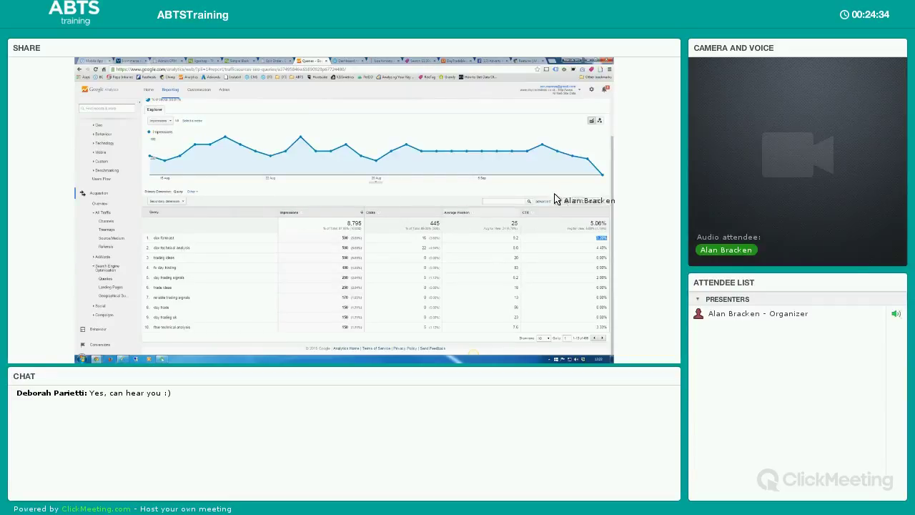
click(98, 328)
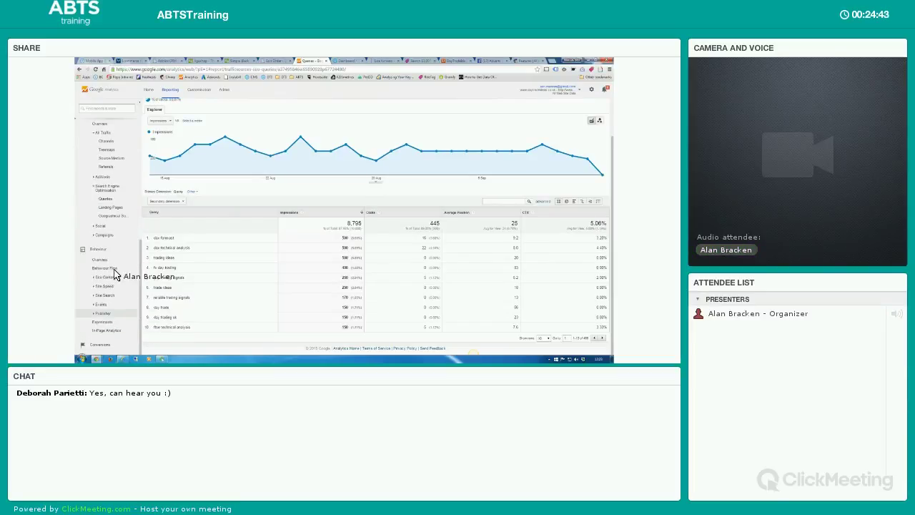
click(110, 278)
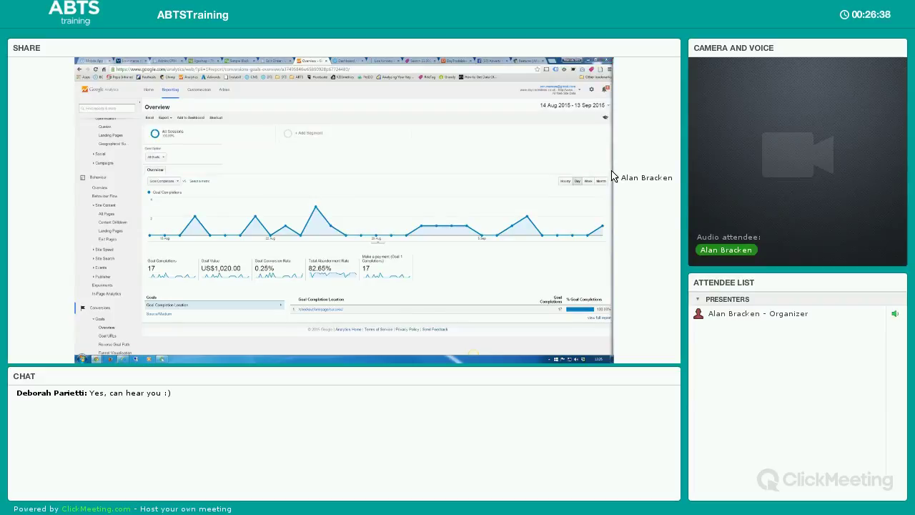
Look at the Day Trade Ideas store's admin dashboard, and switch to the Itsomi shop page.
click(350, 62)
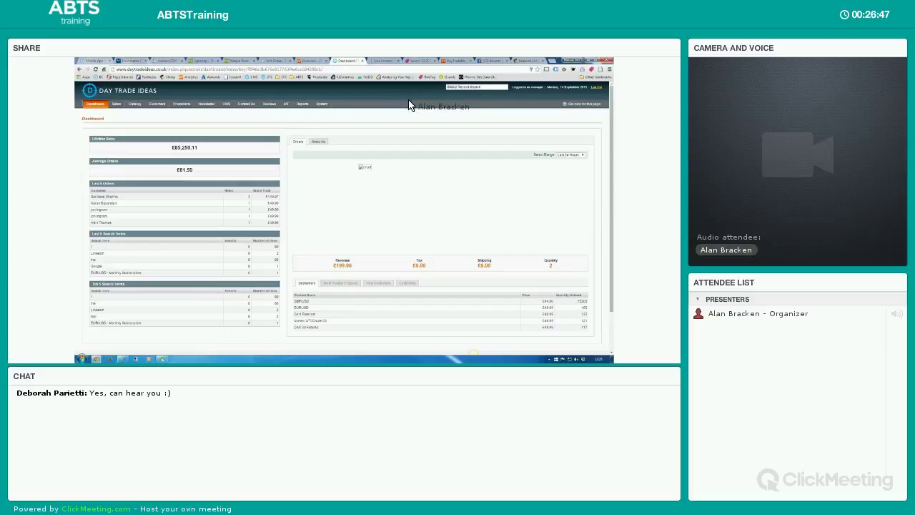
key(ctrl+Tab)
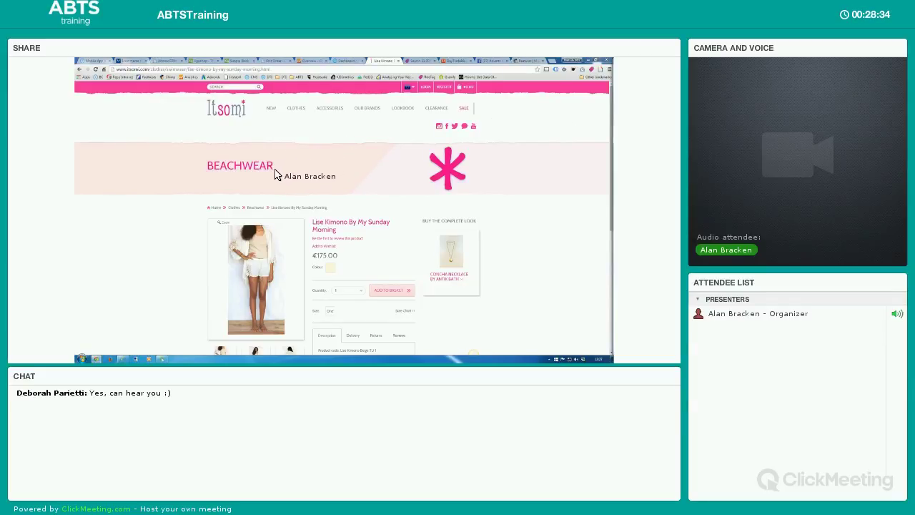
Highlight the Lise Kimono product title on the Itsomi product page, and review the product's photos and description.
drag(275, 169, 319, 222)
click(326, 229)
triple_click(315, 226)
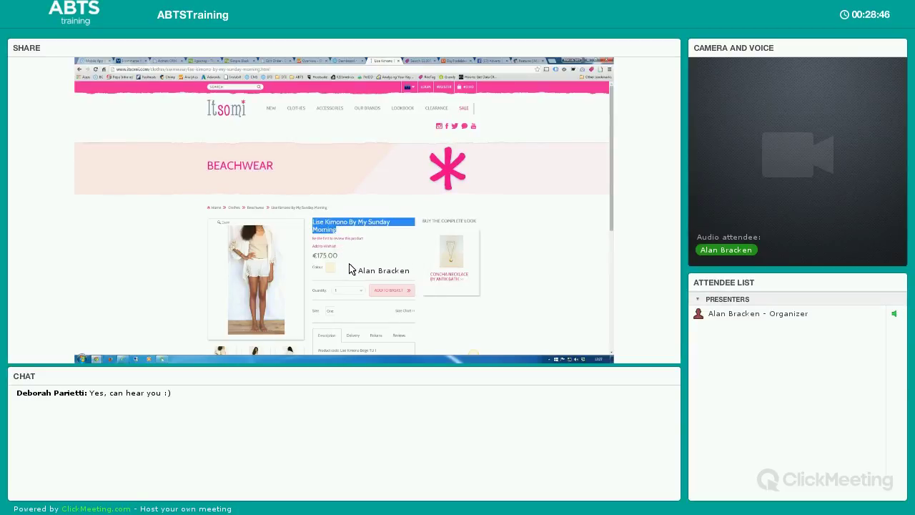
scroll(336, 294, down, 2)
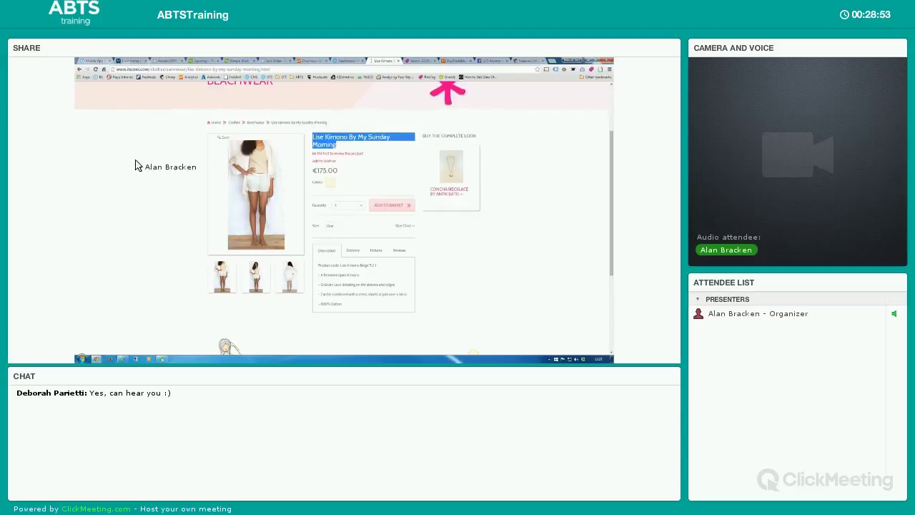
scroll(120, 265, up, 3)
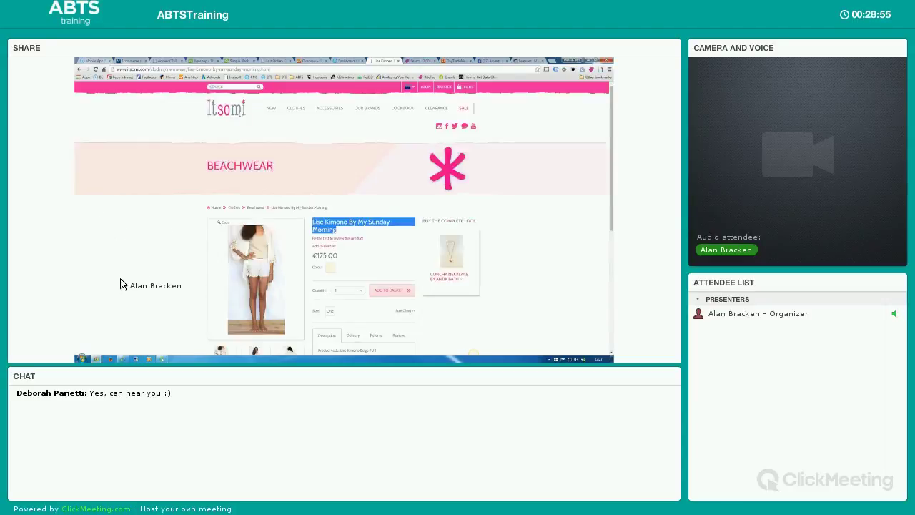
View the page source of the Lise Kimono product page, and return to the product page.
right_click(97, 227)
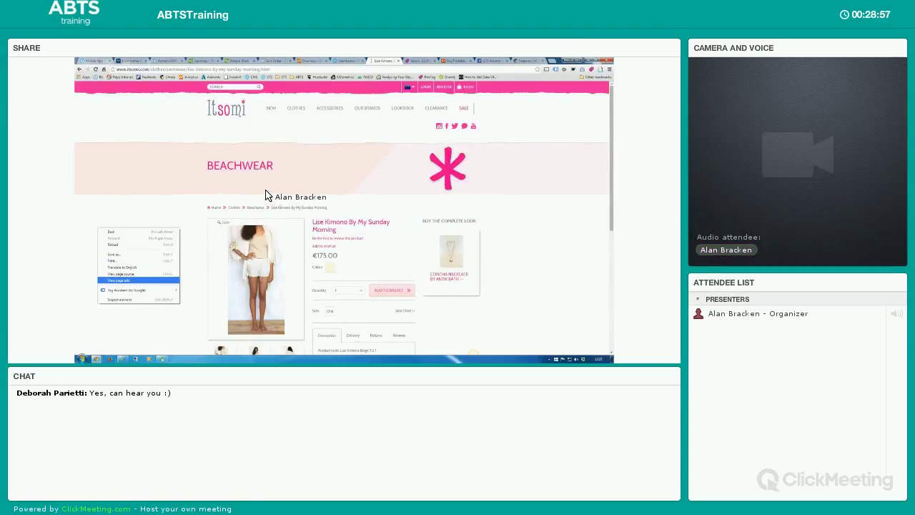
click(120, 273)
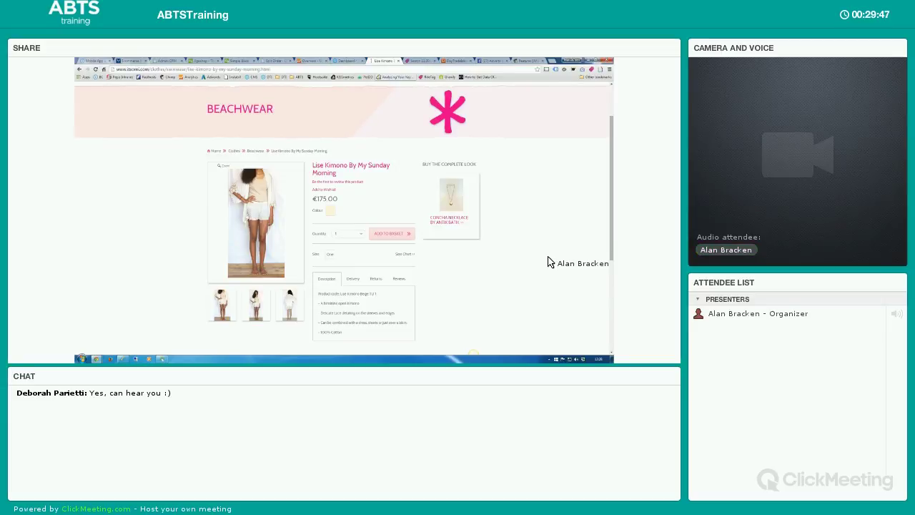
scroll(550, 262, up, 1)
scroll(550, 262, up, 1)
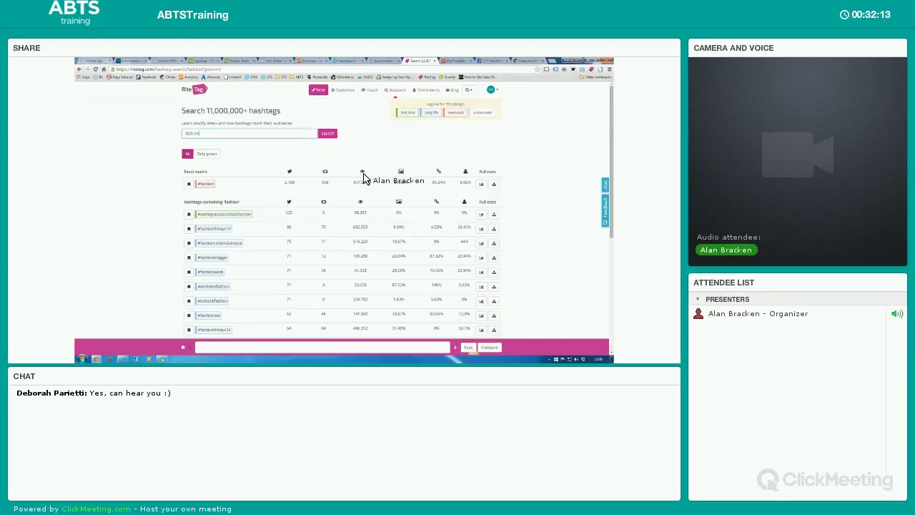
Examine the statistics columns and colour legend for the "fashion" hashtag search results in RiteTag.
mouse_move(362, 174)
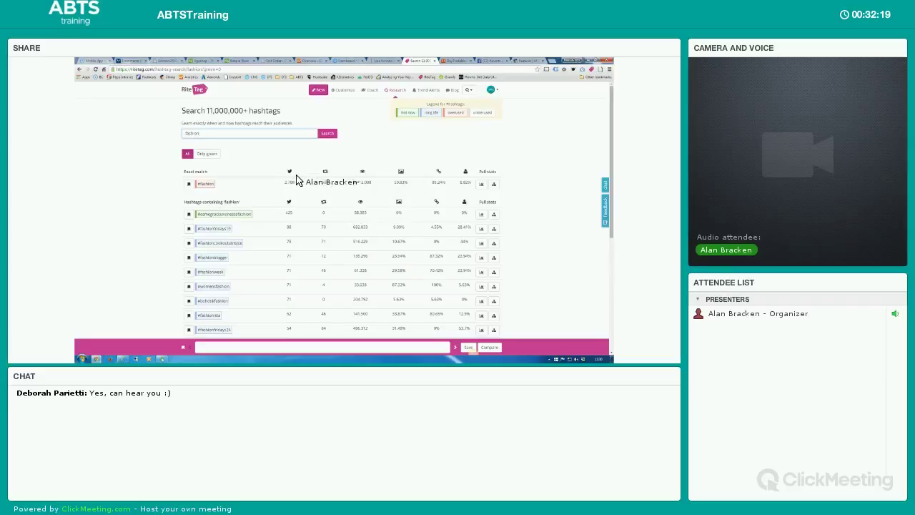
mouse_move(290, 175)
mouse_move(455, 114)
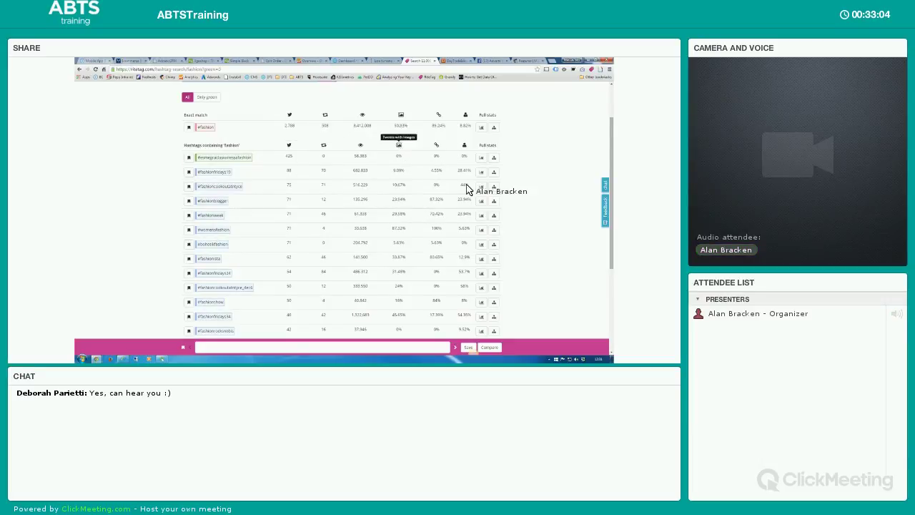
Load the ABTSTraining Twitter profile at twitter.com/abtstraining in a new browser tab.
click(551, 63)
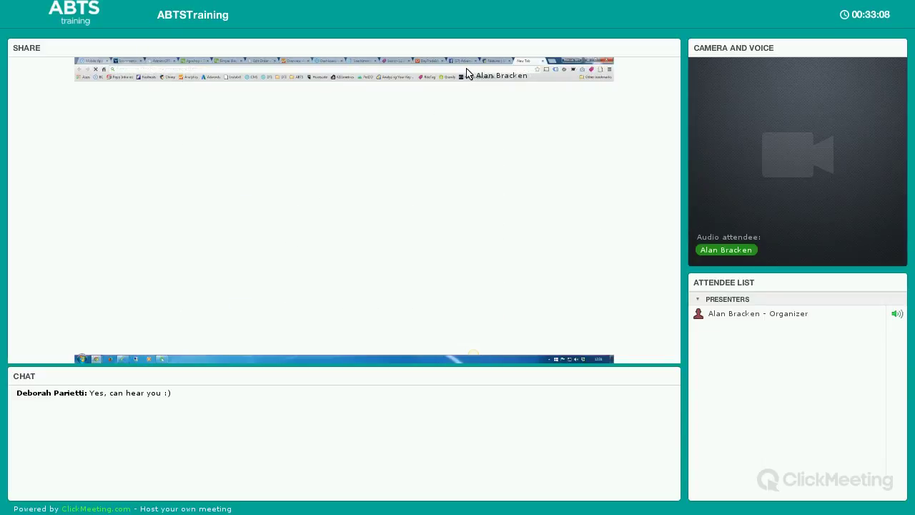
text(twitter.com)
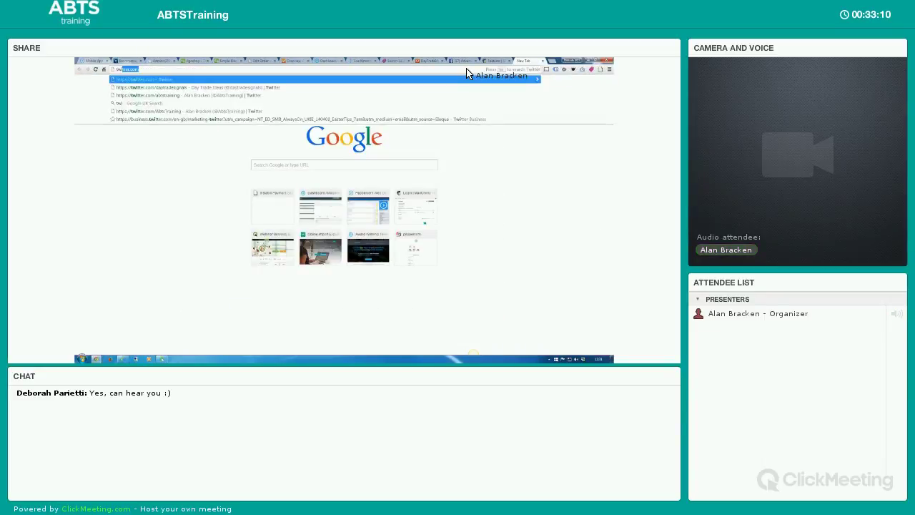
key(Down)
key(Down)
key(Return)
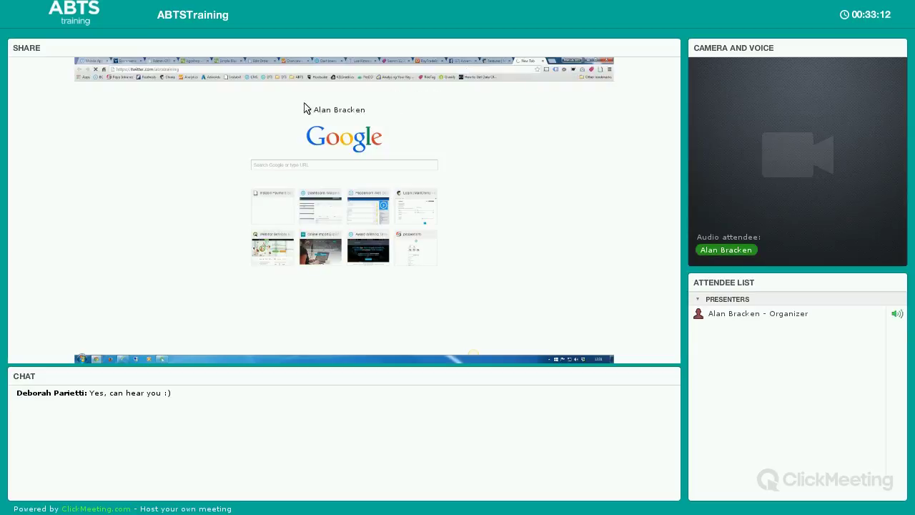